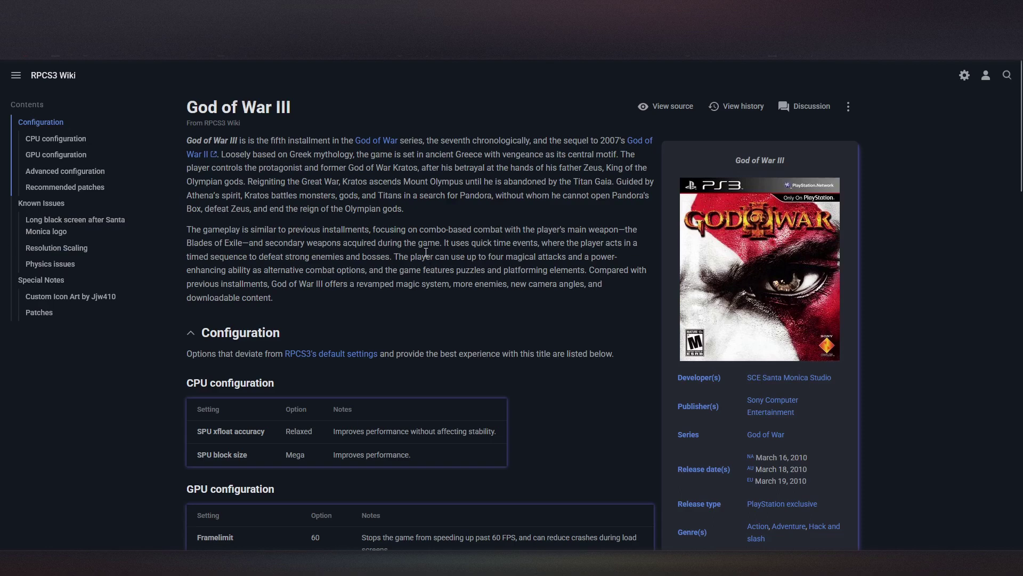
Step: Review the recommended CPU, GPU and advanced settings and patches on the God of War III wiki page
scroll(426, 251, "down", 3)
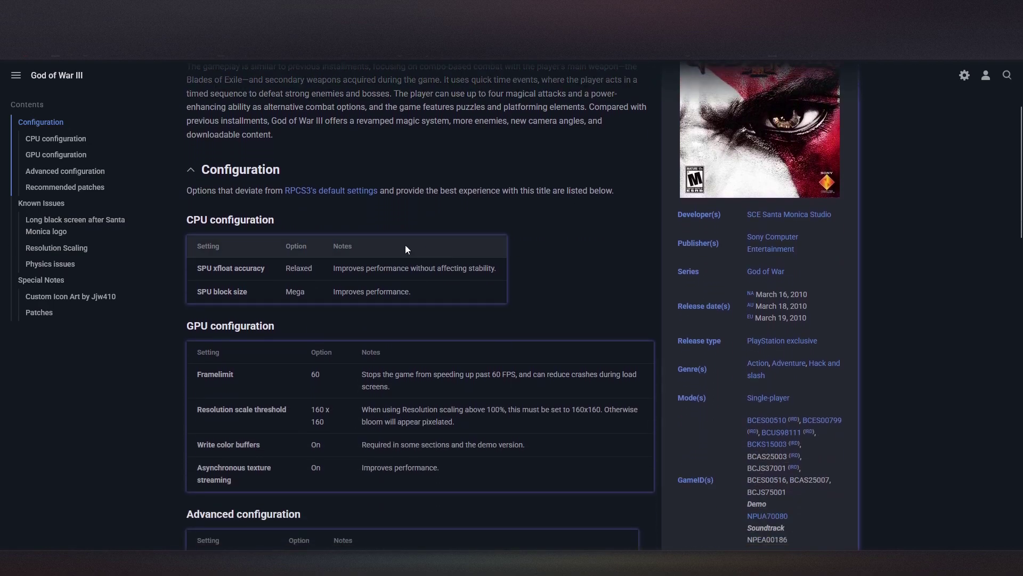
scroll(382, 191, "down", 2)
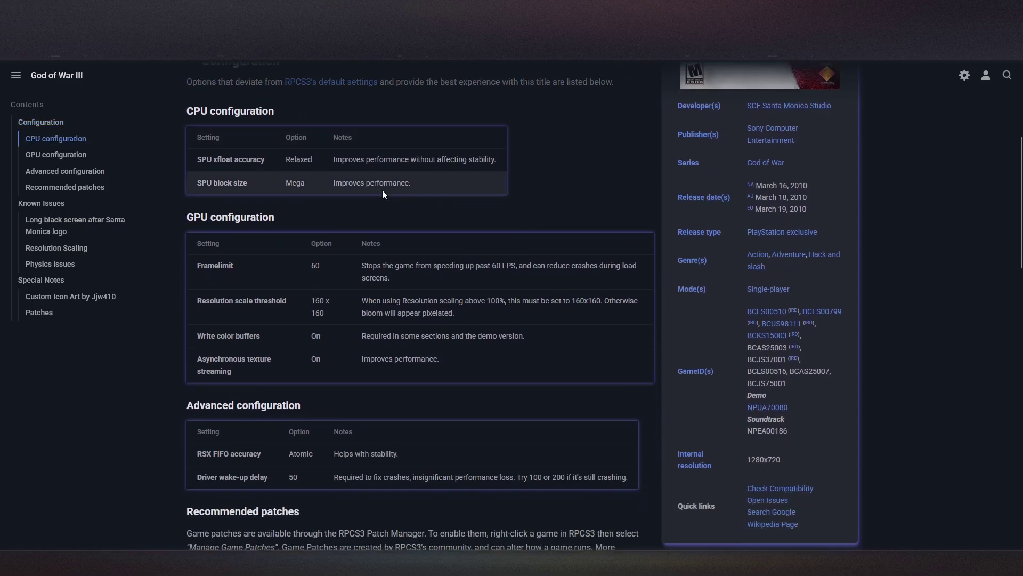
scroll(383, 191, "down", 2)
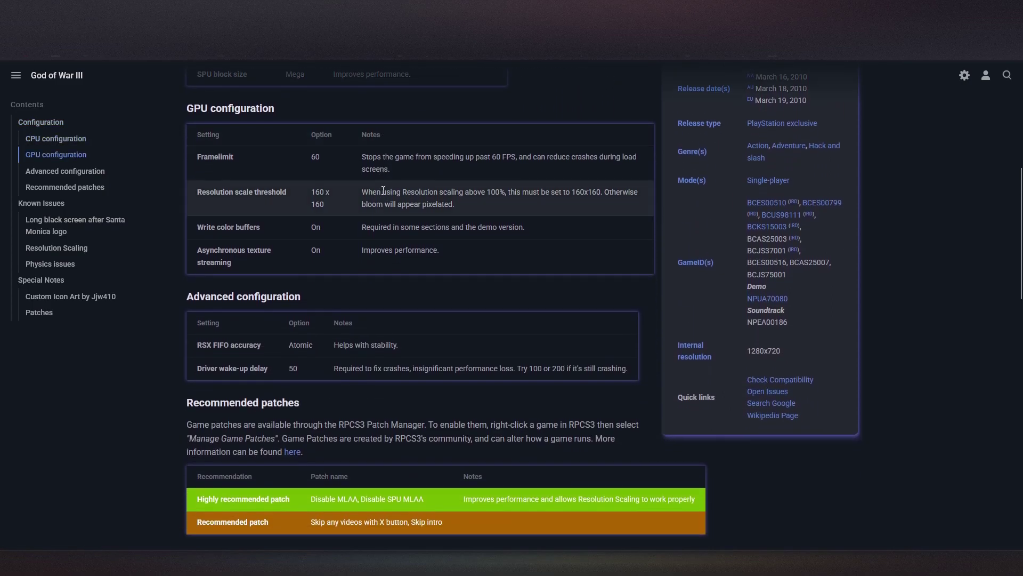
scroll(383, 190, "down", 1)
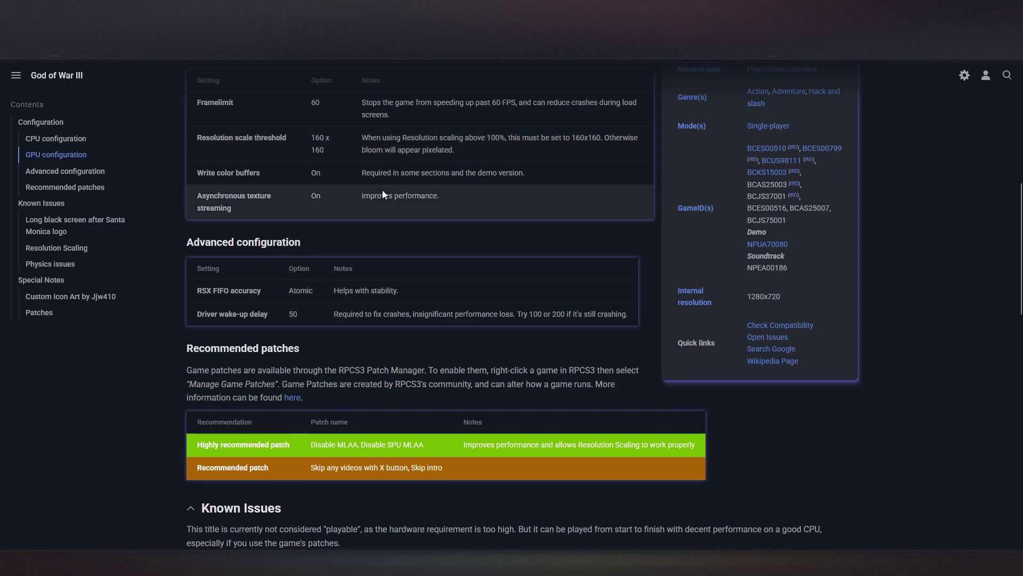
scroll(382, 190, "down", 1)
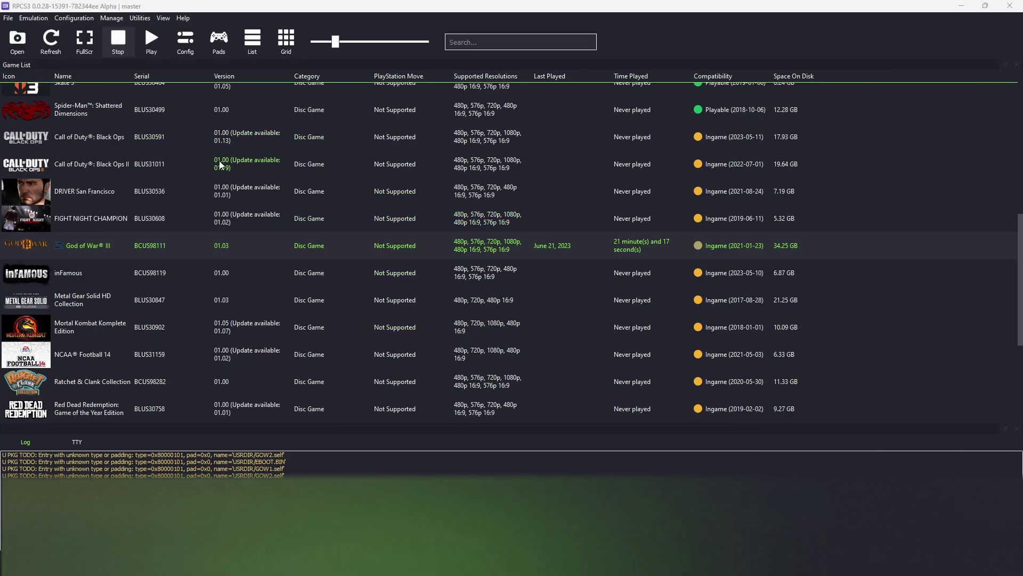
Step: In God of War III's custom configuration in RPCS3, set SPU XFloat Accuracy to Relaxed XFloat and SPU Block Size to Mega
right_click(82, 249)
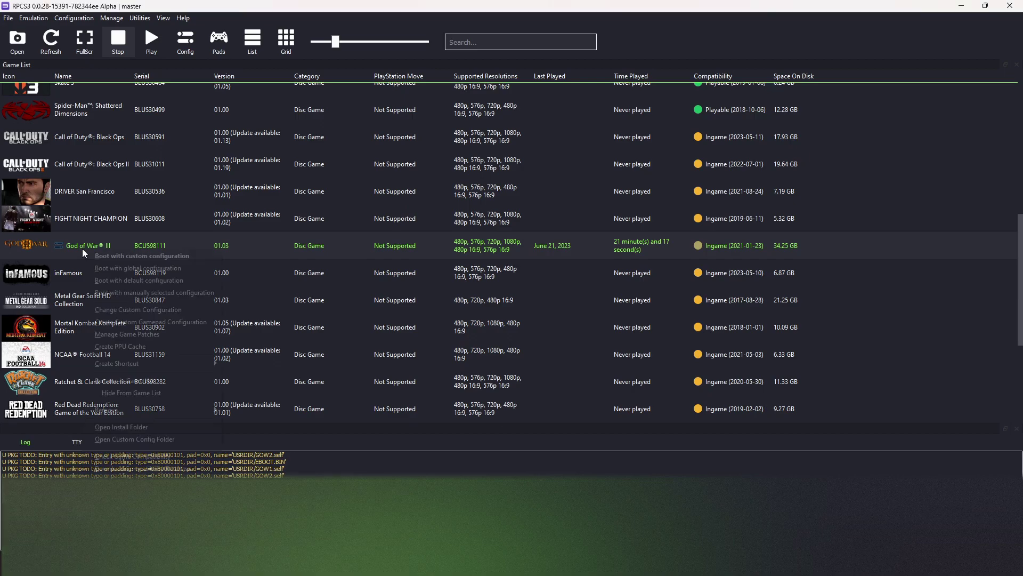
left_click(142, 315)
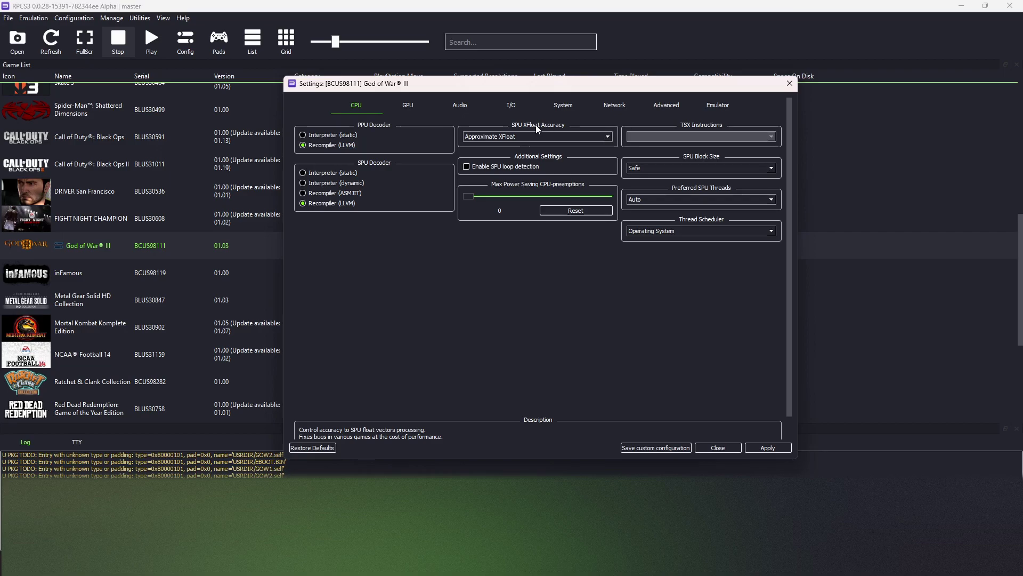
left_click(525, 137)
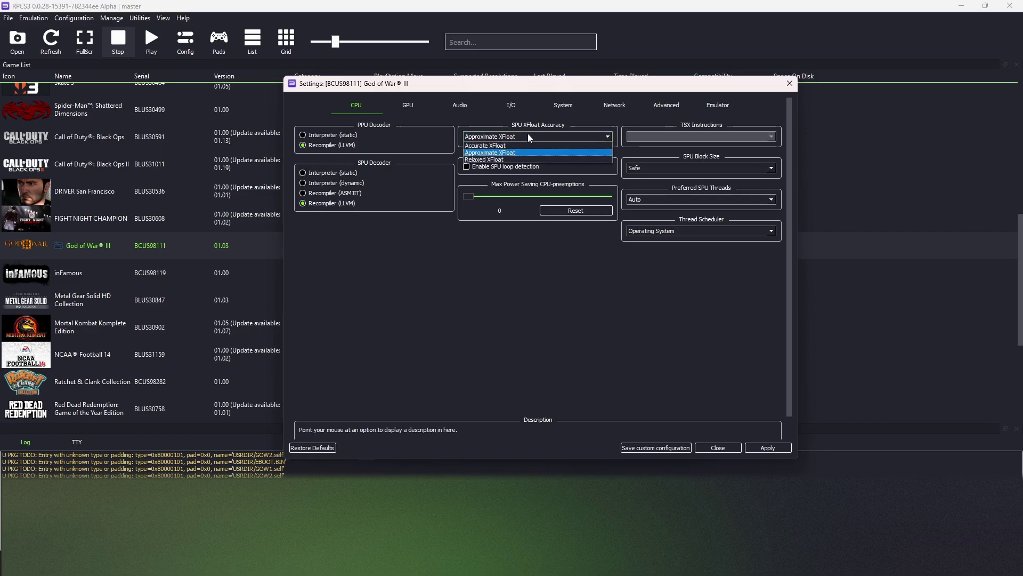
left_click(492, 159)
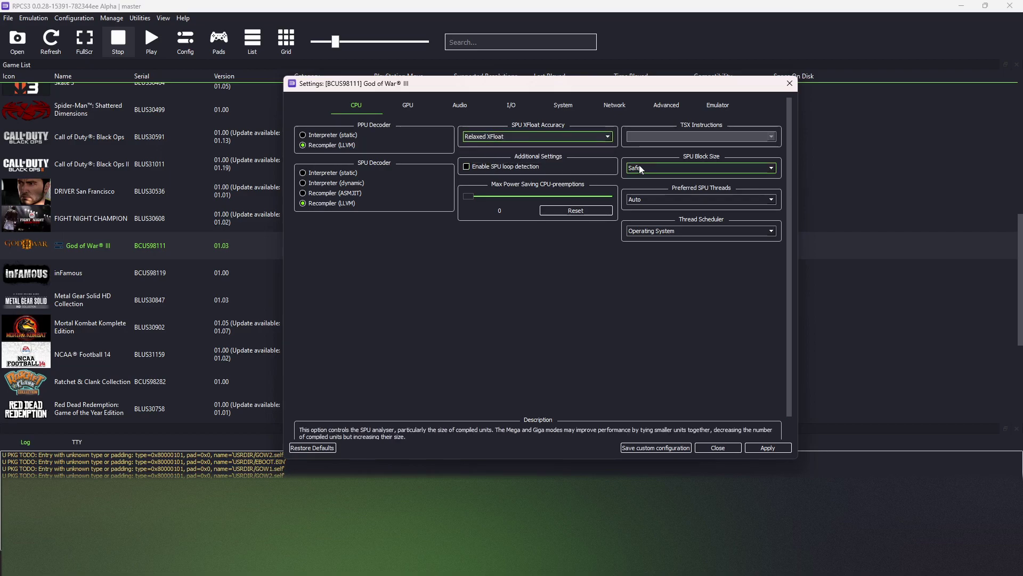
left_click(680, 169)
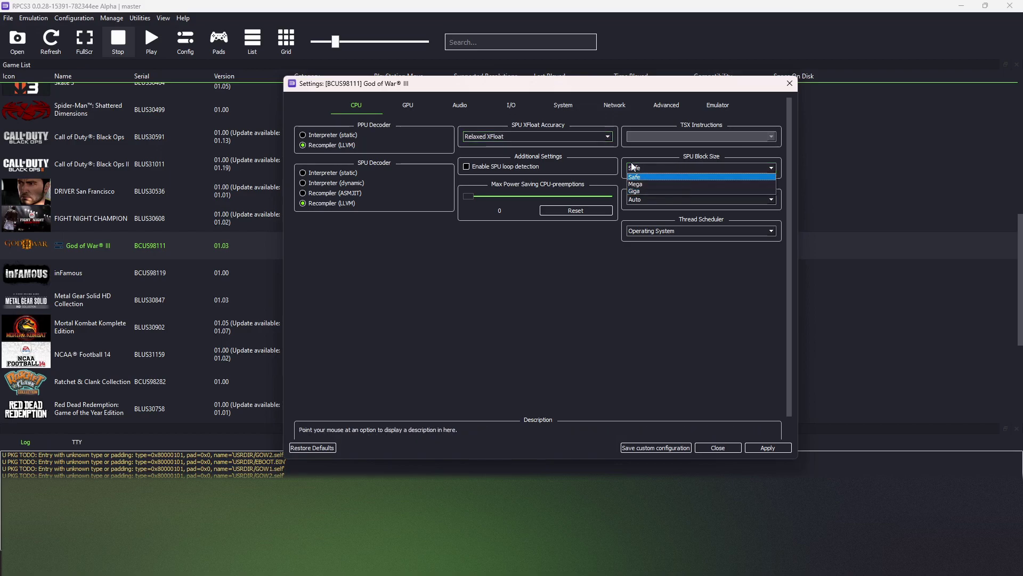
left_click(643, 184)
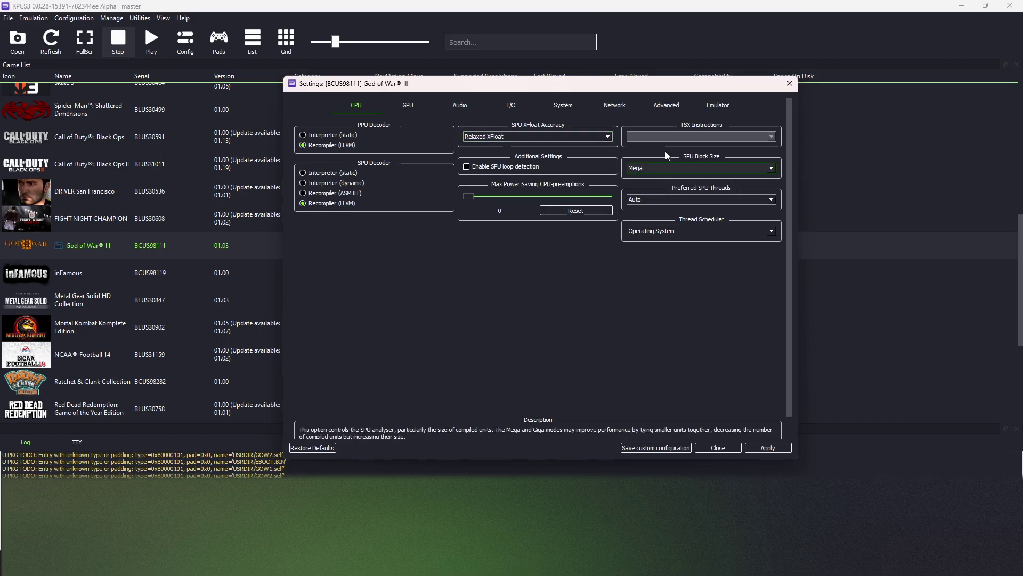
Step: Set the GPU framelimit to 60 and the resolution scale threshold to 160x160
left_click(406, 107)
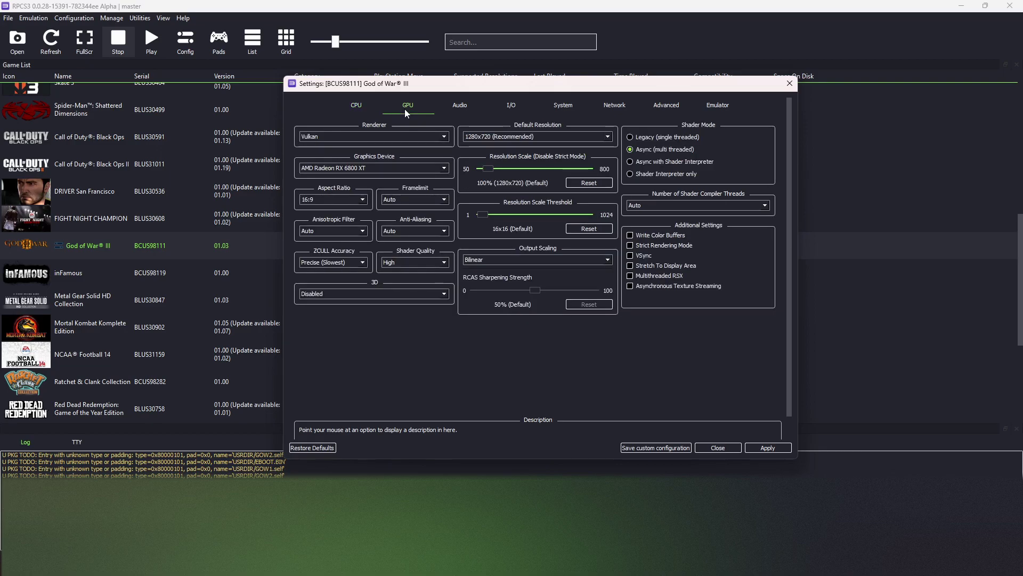
left_click(419, 200)
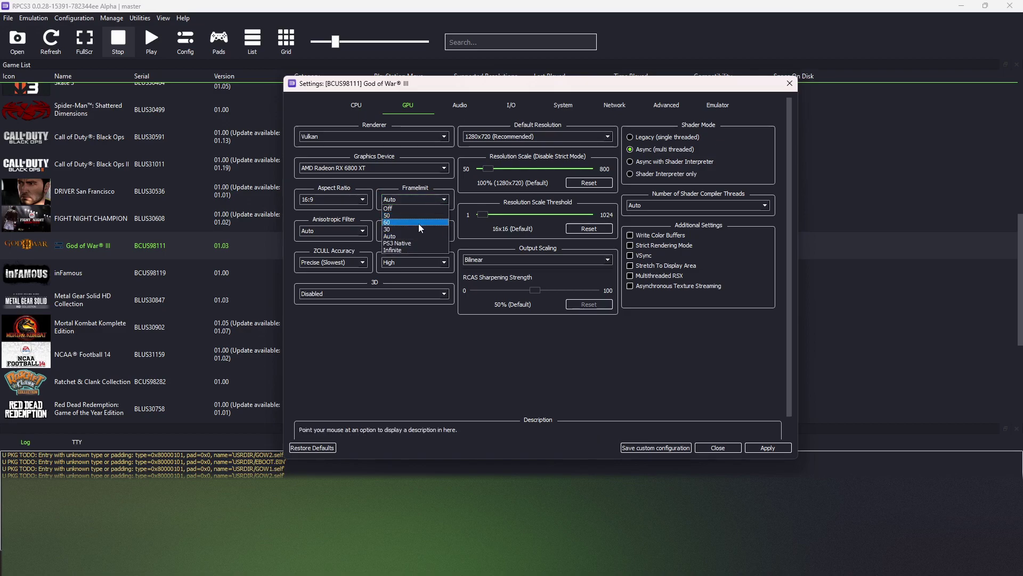
left_click(419, 223)
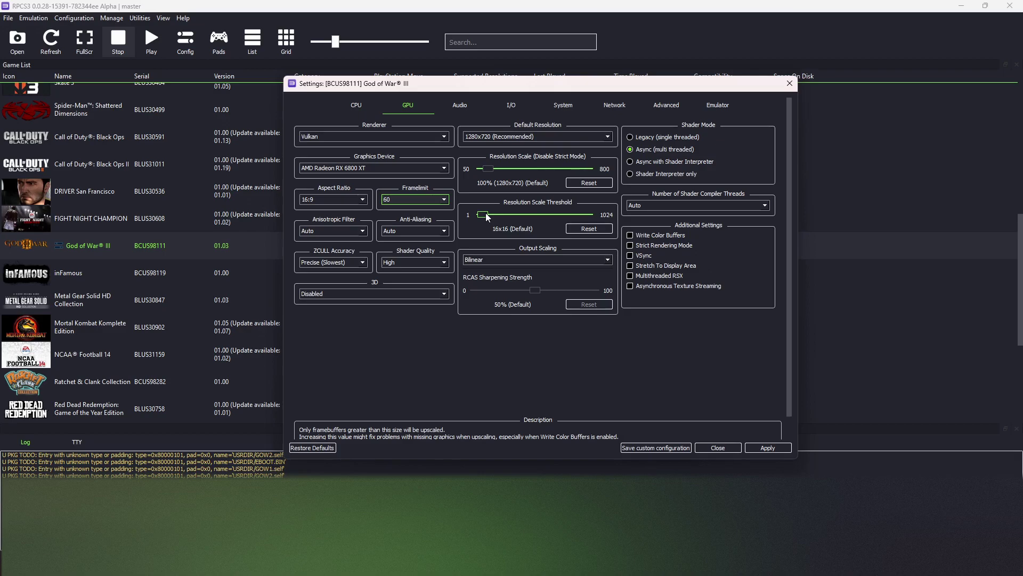
left_click_drag(486, 215, 501, 219)
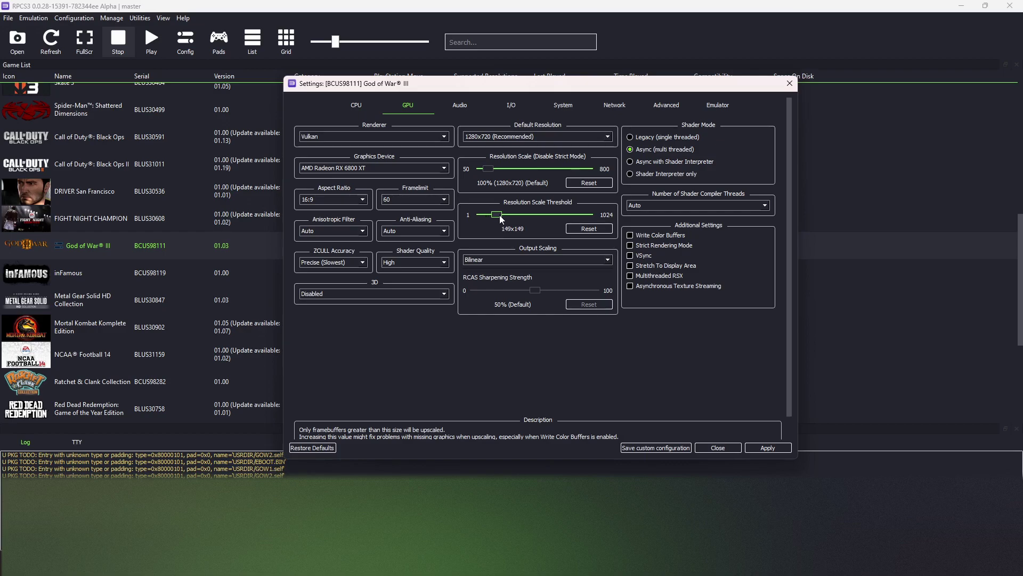
left_click_drag(501, 218, 509, 226)
scroll(499, 212, "up", 1)
Step: Enable Write Color Buffers and Asynchronous Texture Streaming in the additional GPU settings
left_click(631, 235)
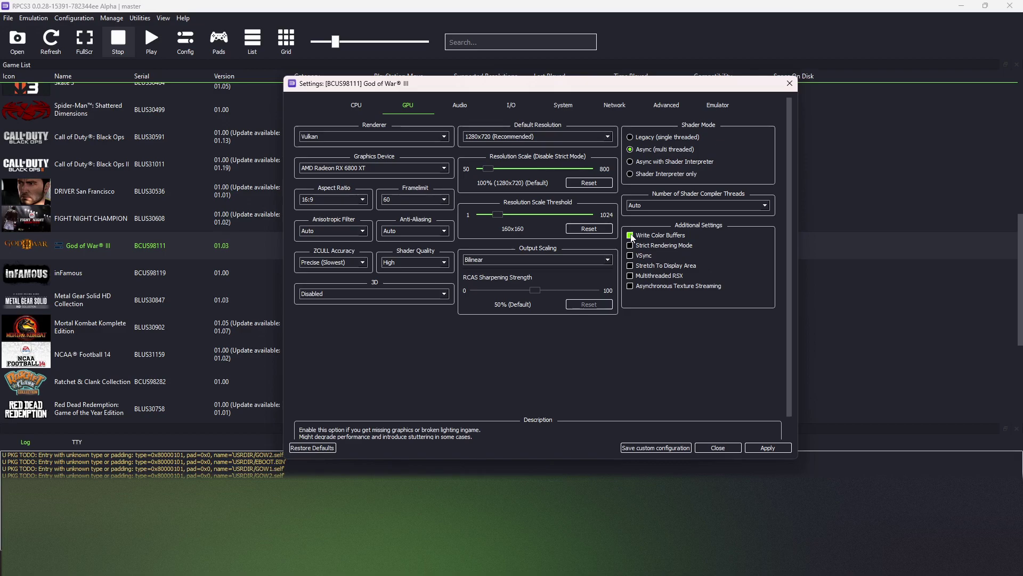
left_click(631, 286)
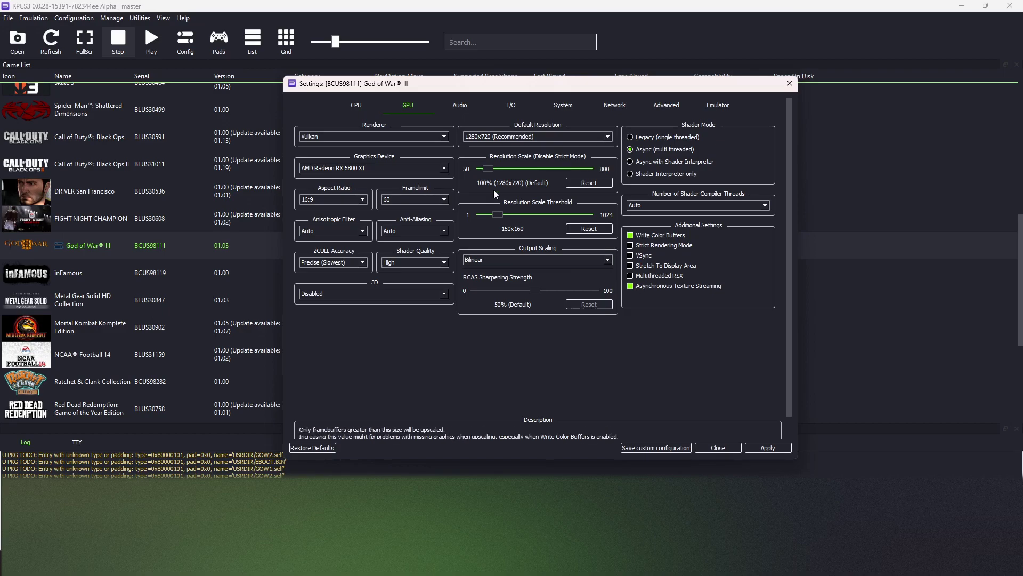
Step: Set the Driver Wake-Up Delay to 50 µs in the game's advanced settings
left_click(679, 104)
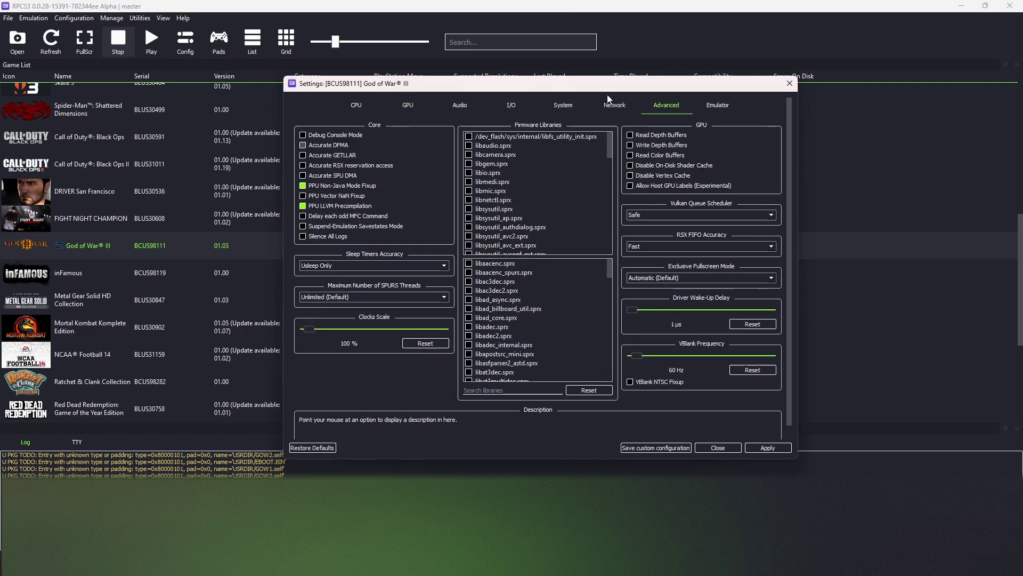
mouse_move(567, 87)
left_mouse_down()
mouse_move(508, 114)
mouse_move(559, 82)
left_mouse_up()
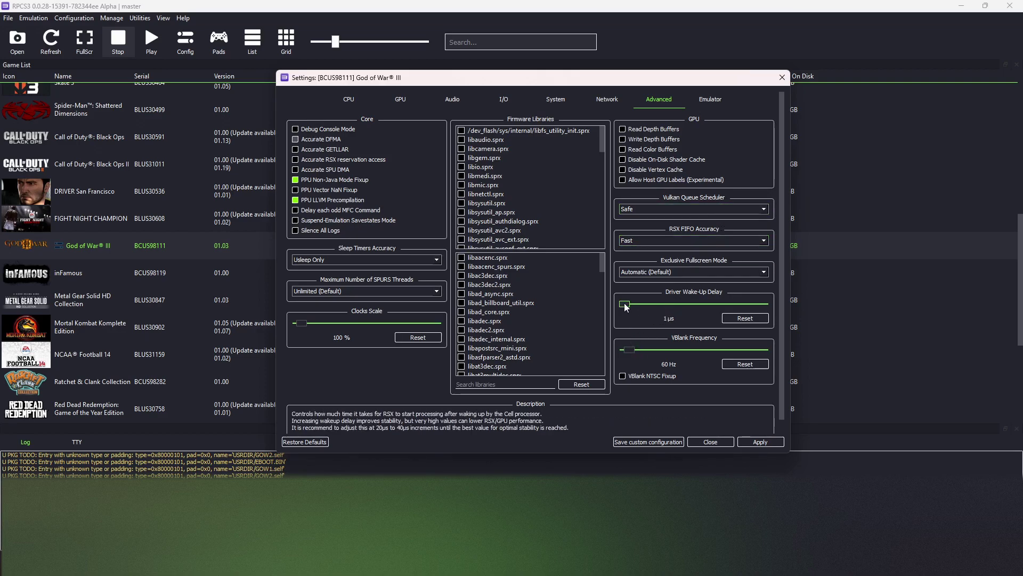
left_click_drag(625, 303, 635, 309)
left_click_drag(634, 308, 642, 307)
mouse_move(642, 307)
left_mouse_down()
mouse_move(661, 309)
mouse_move(635, 306)
left_mouse_up()
Step: Set RSX FIFO Accuracy to Atomic, then apply and close the custom configuration
left_click(675, 240)
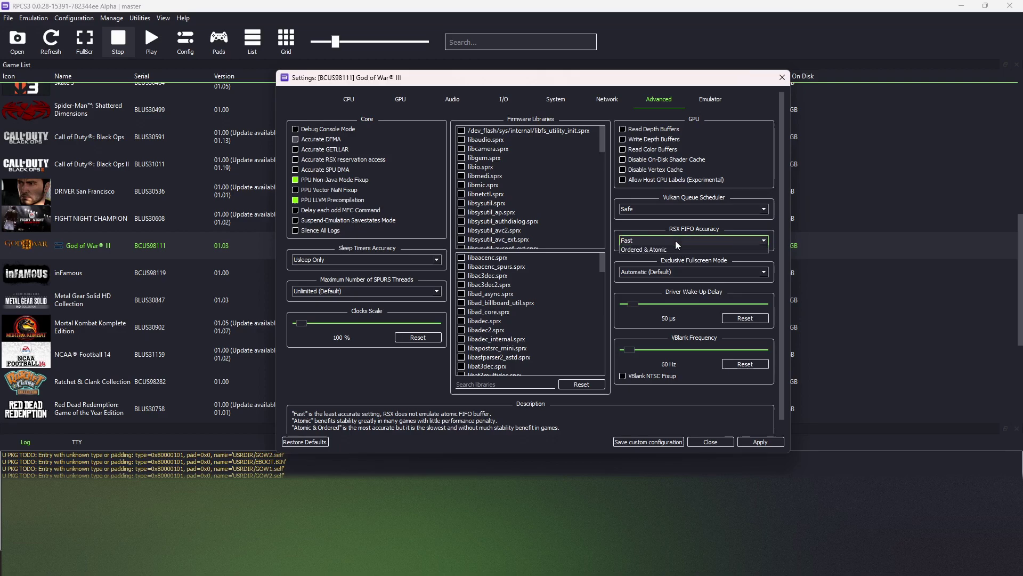
left_click(639, 256)
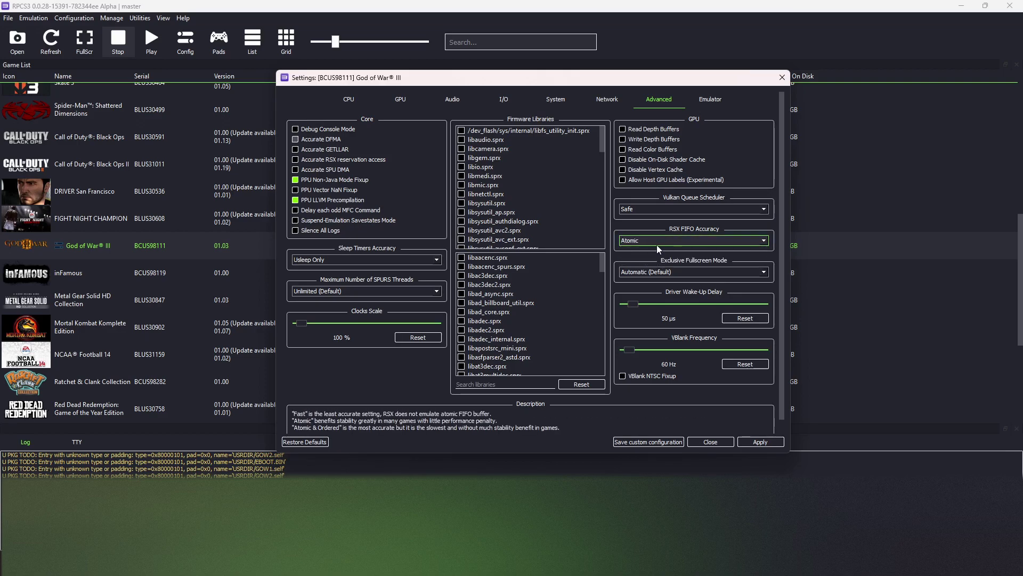
left_click(755, 444)
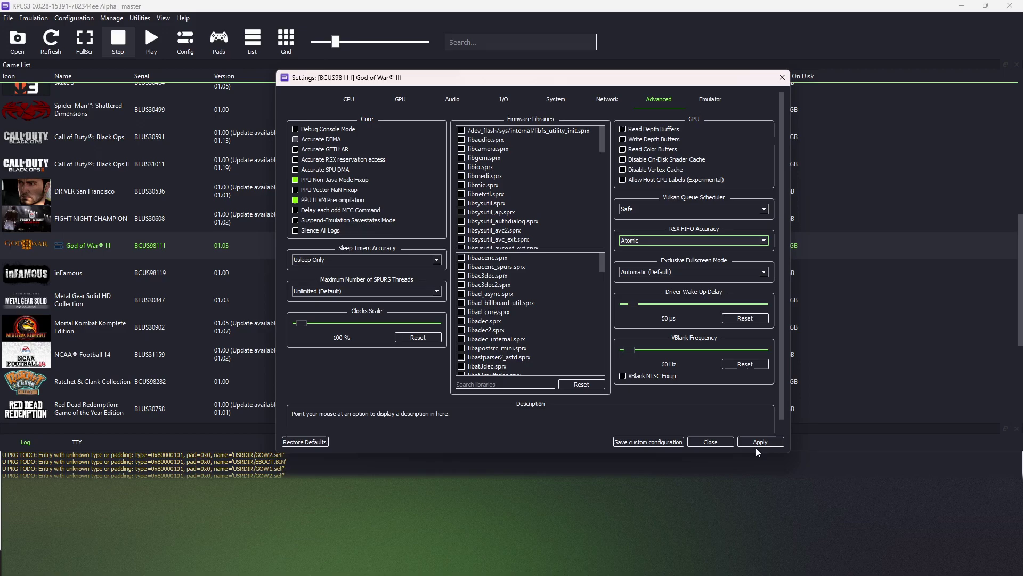
left_click(714, 442)
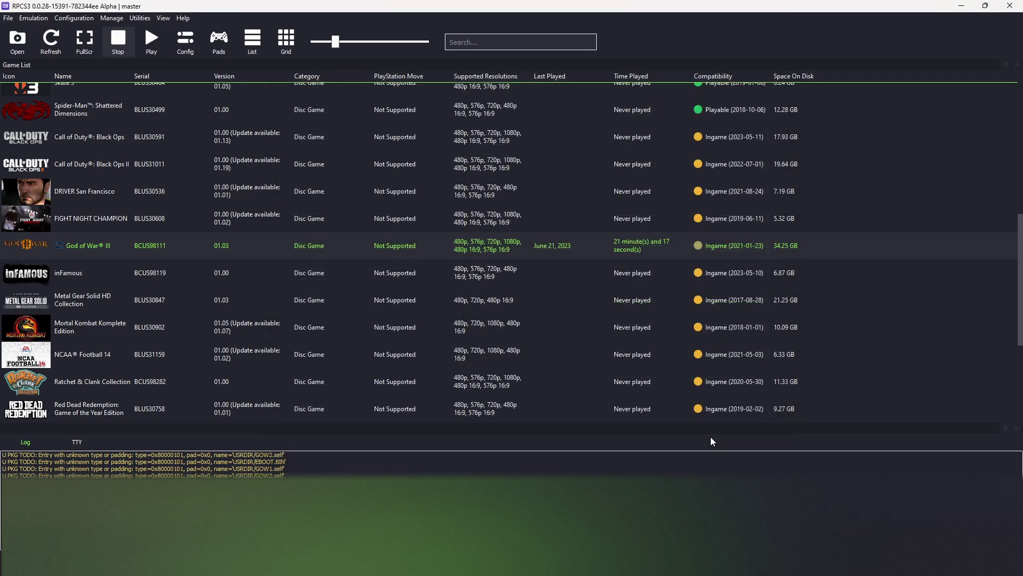
Step: Open God of War III's game patches and apply Disable MLAA and Disable SPU MLAA for version 01.03
right_click(89, 255)
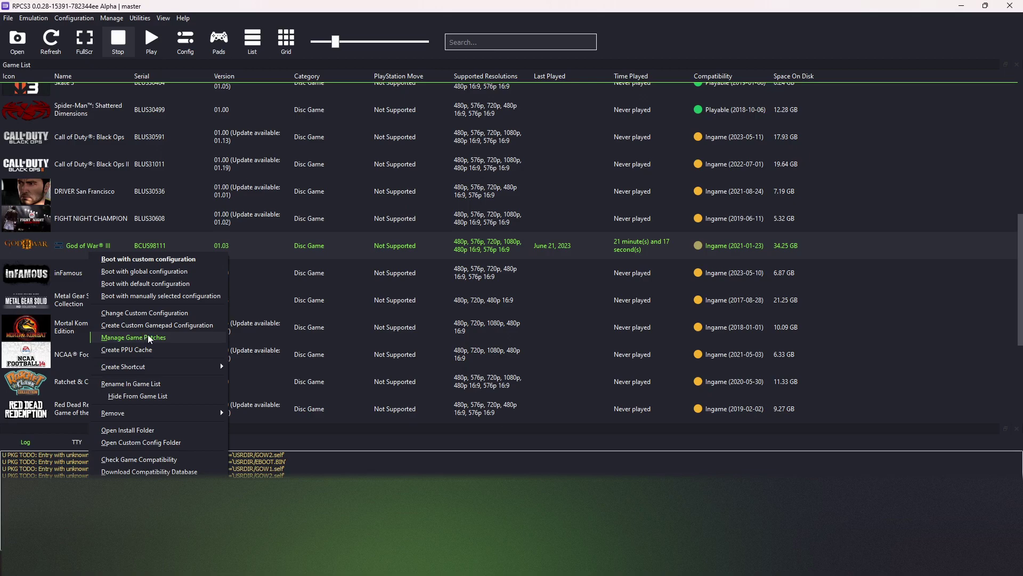
left_click(149, 337)
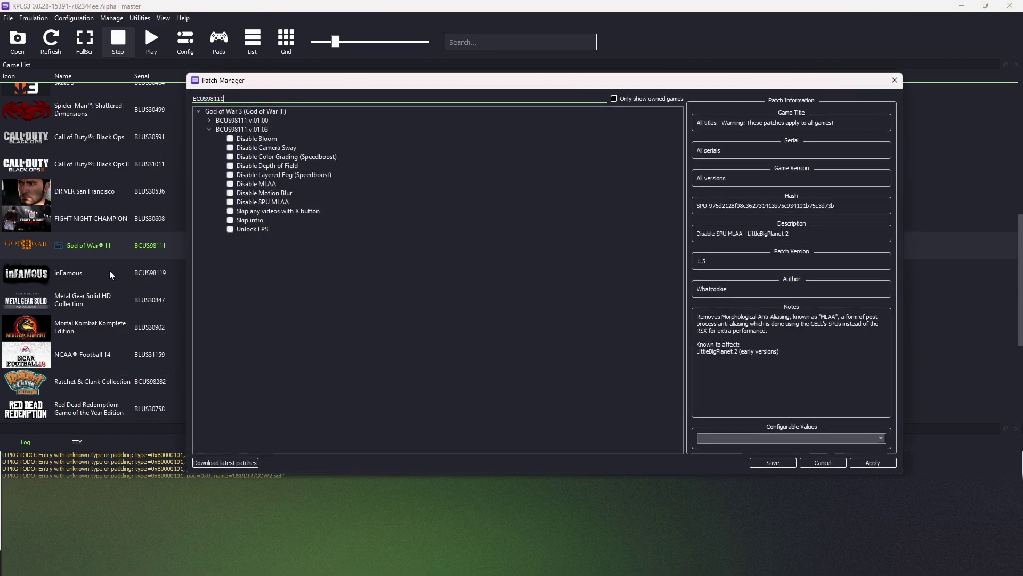
left_click(230, 184)
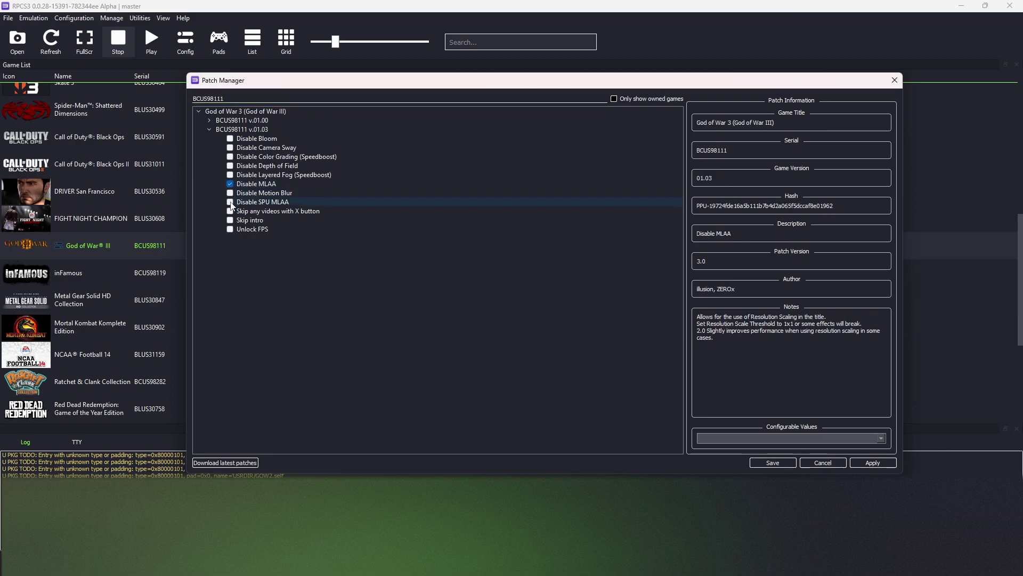
left_click(230, 203)
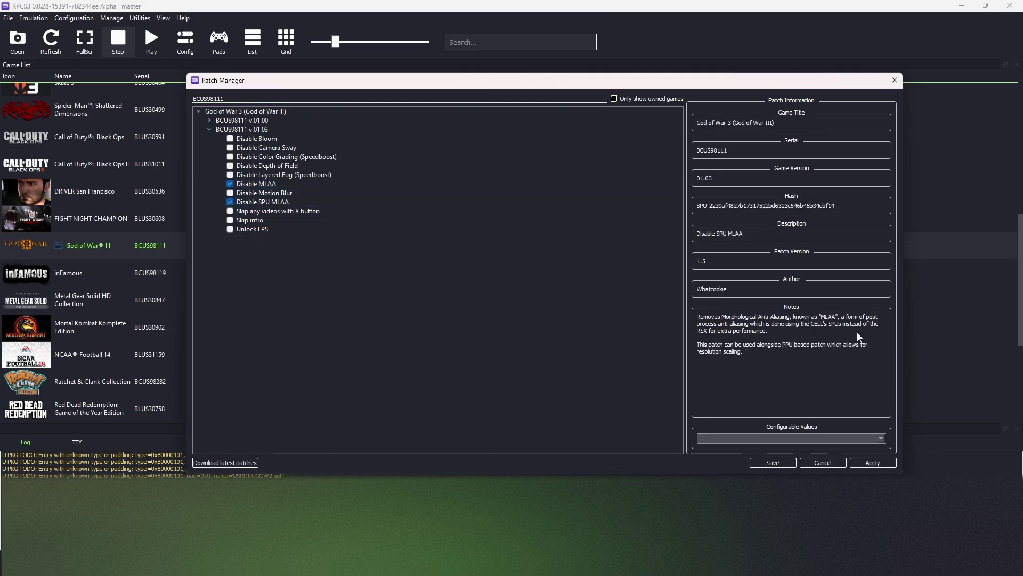
left_click(873, 462)
Step: Enable and apply the "Skip any videos with X button" and "Skip intro" patches for version 01.03
left_click(230, 212)
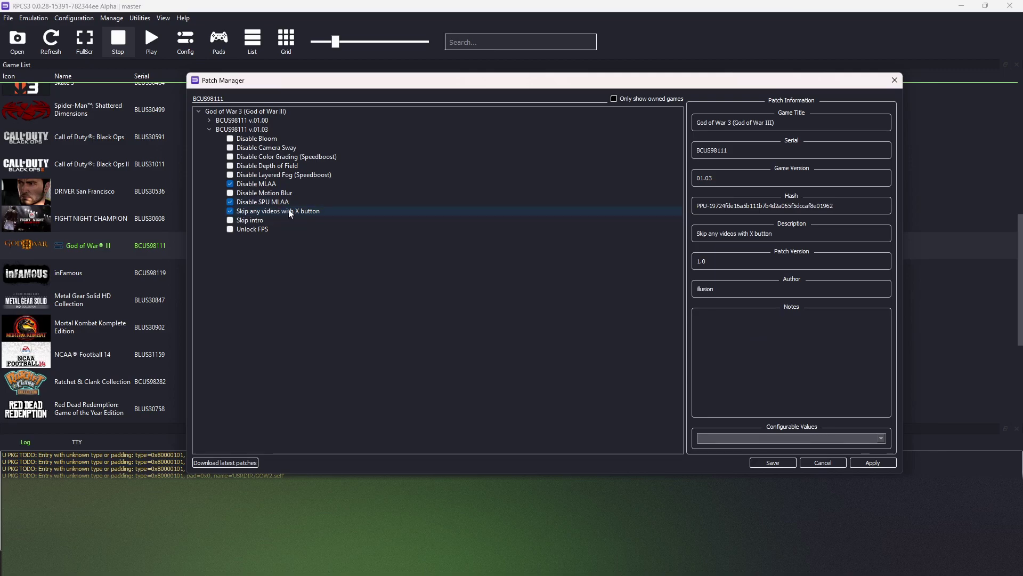
left_click(258, 220)
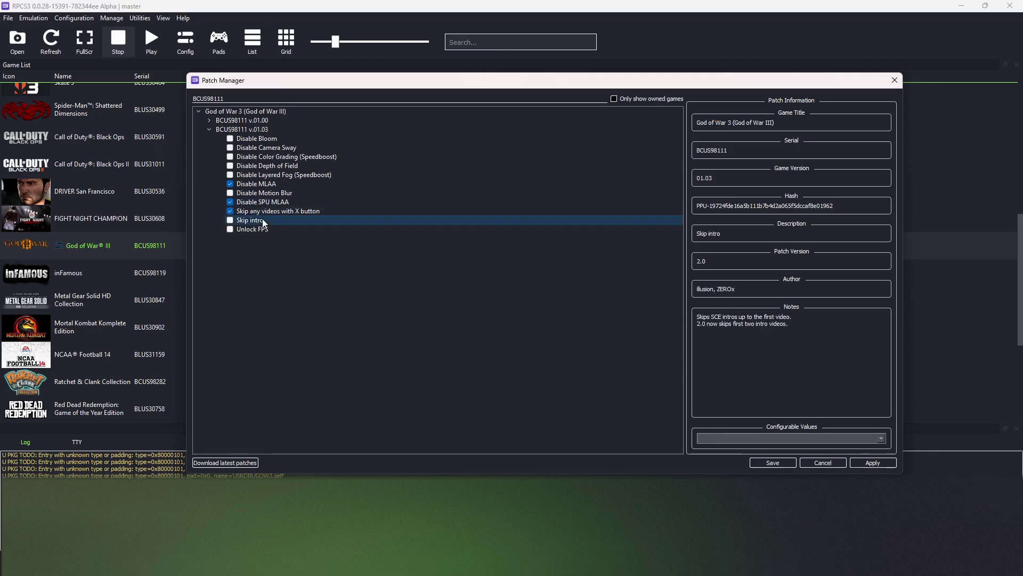
left_click(233, 220)
left_click(872, 462)
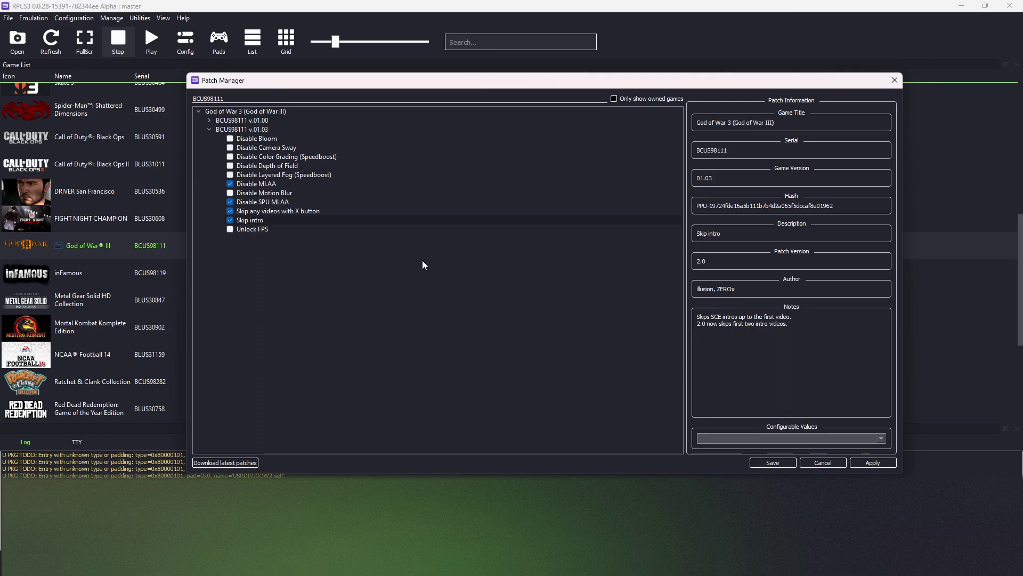
Step: Enable the Disable Motion Blur and Disable Depth of Field patches, and save the patch selection
left_click(231, 193)
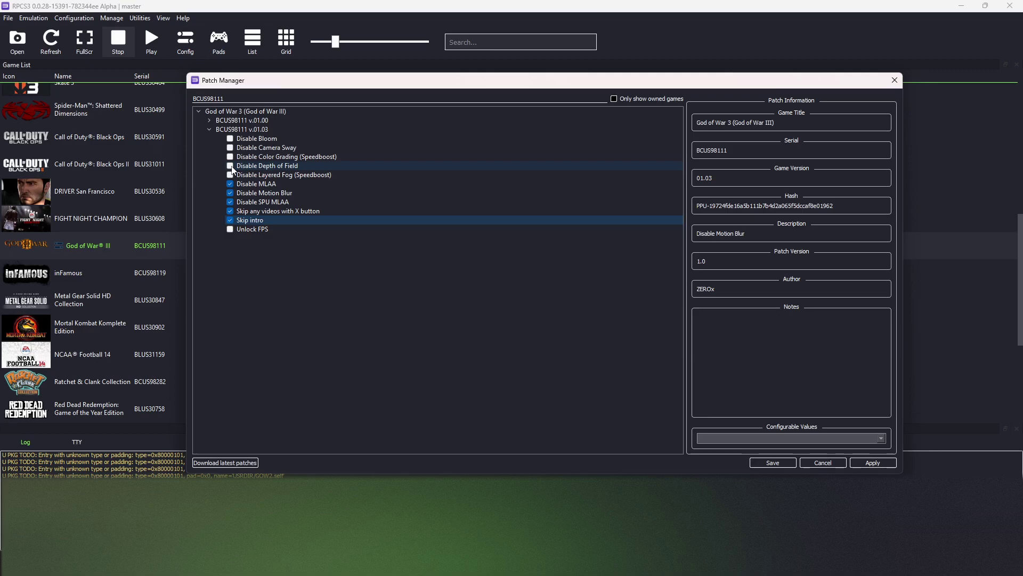
left_click(231, 166)
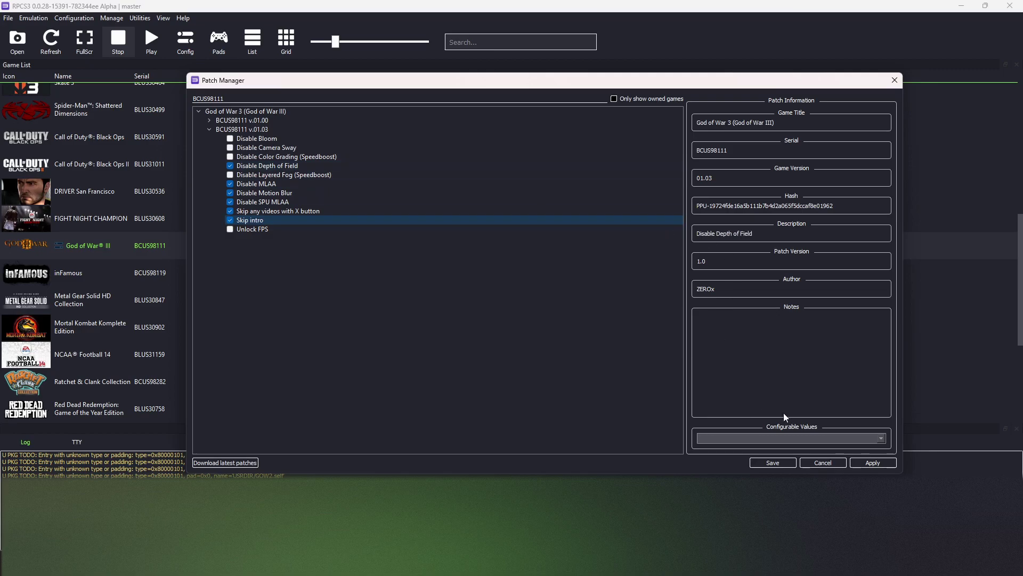
left_click(881, 463)
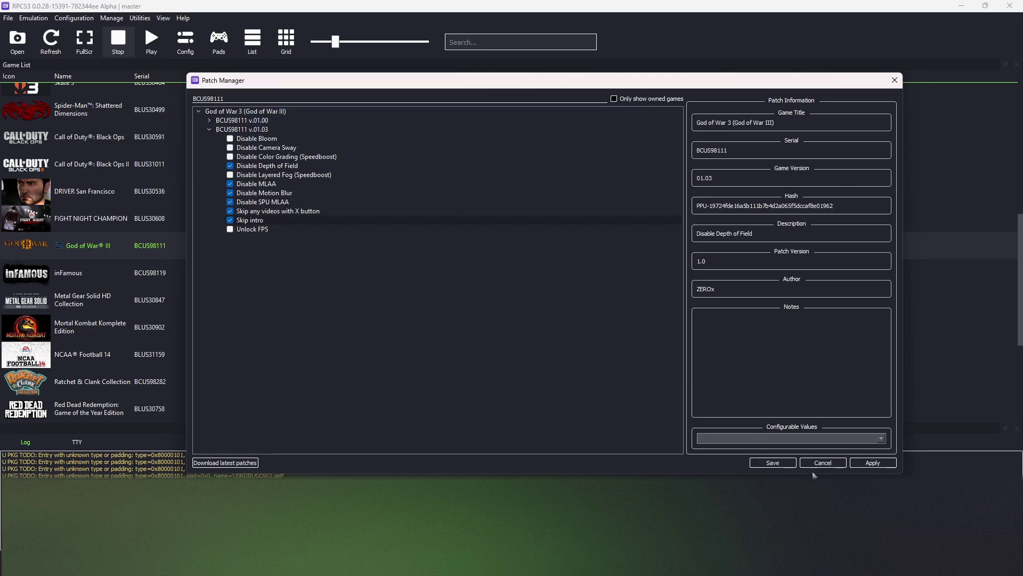
left_click(789, 465)
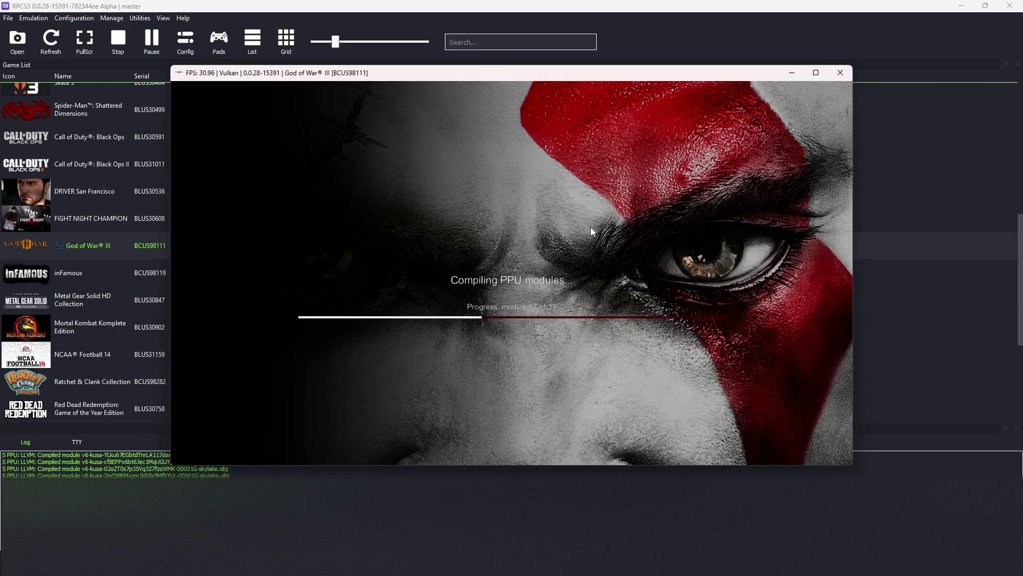
Step: Maximize the running game's window and start a new game on Spartan (Easy) difficulty
right_click(245, 74)
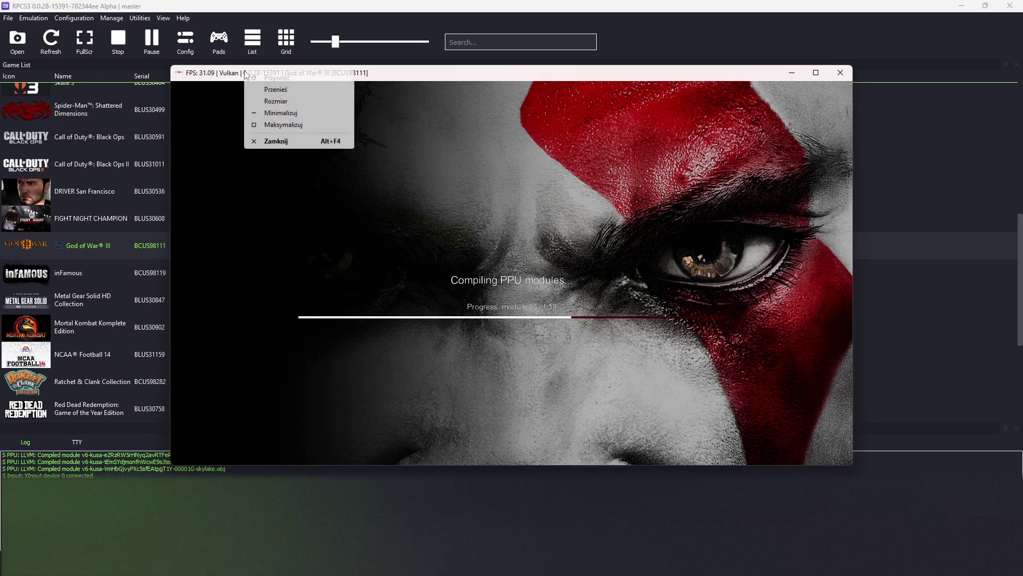
left_click(283, 127)
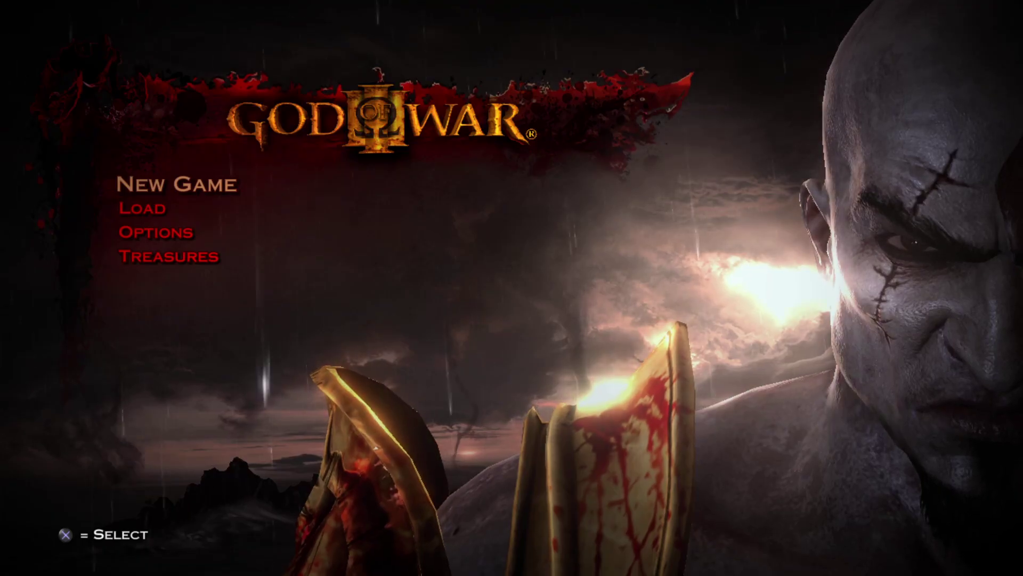
key("Down")
key("Up")
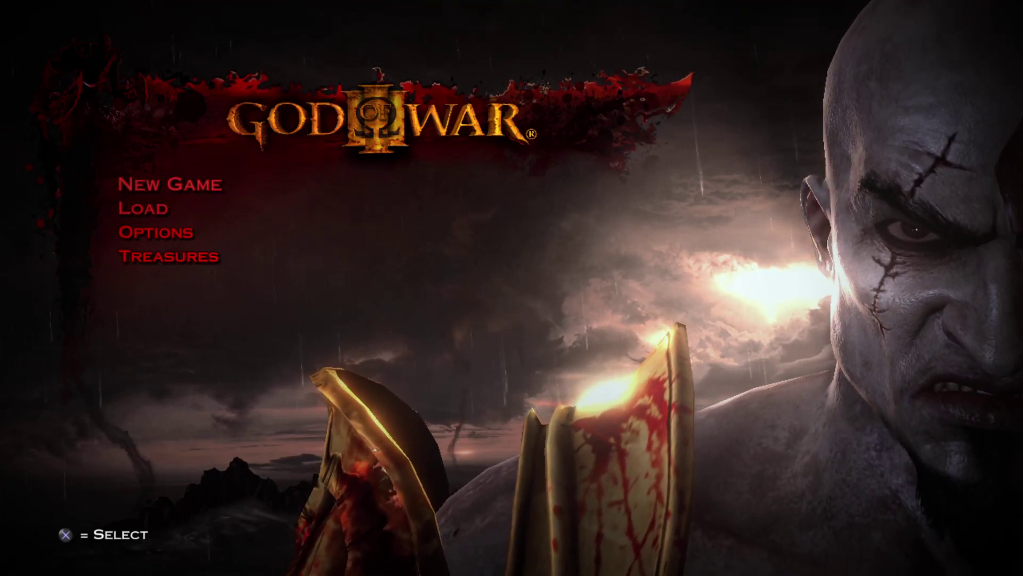
key("x")
key("Up")
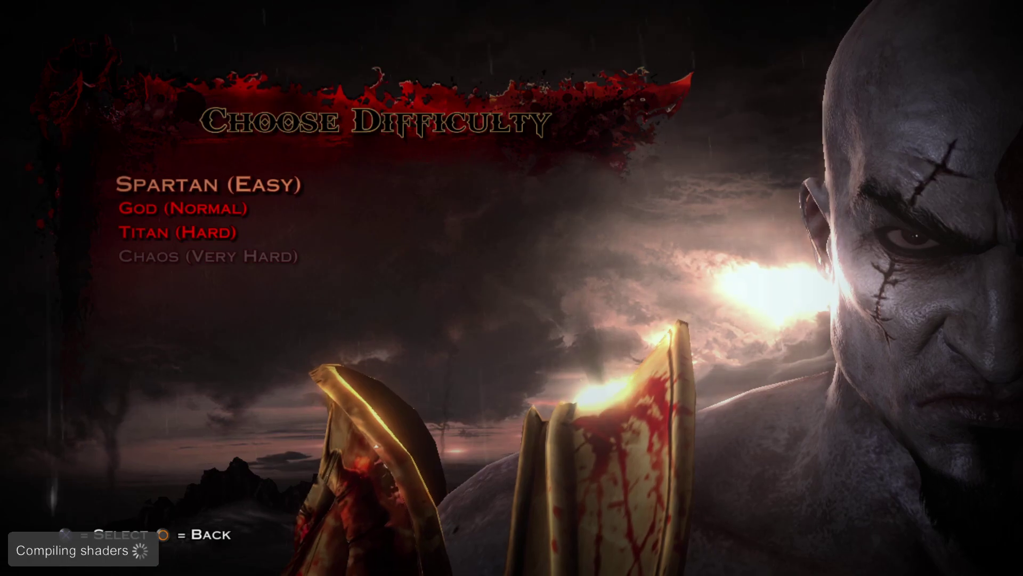
key("x")
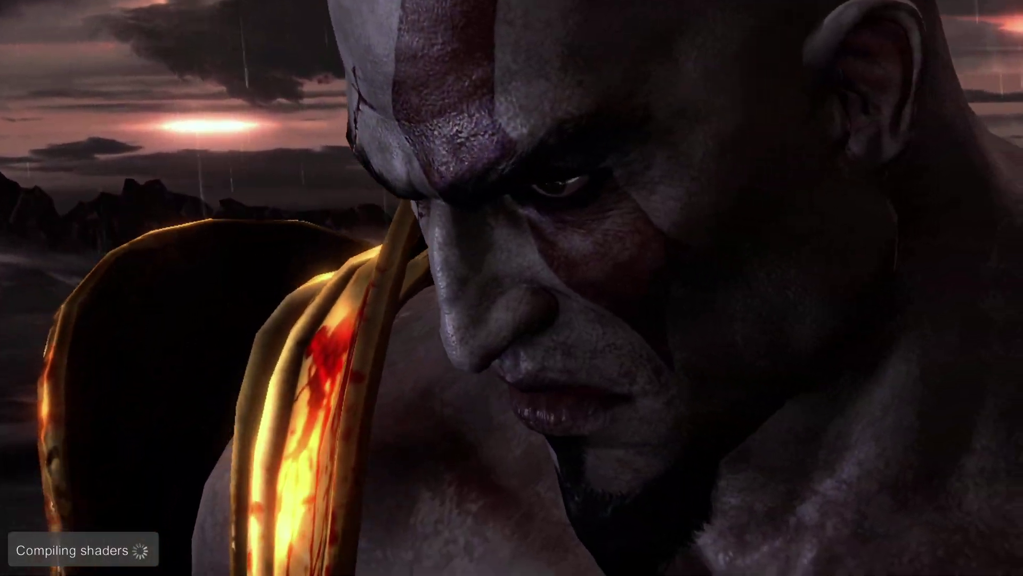